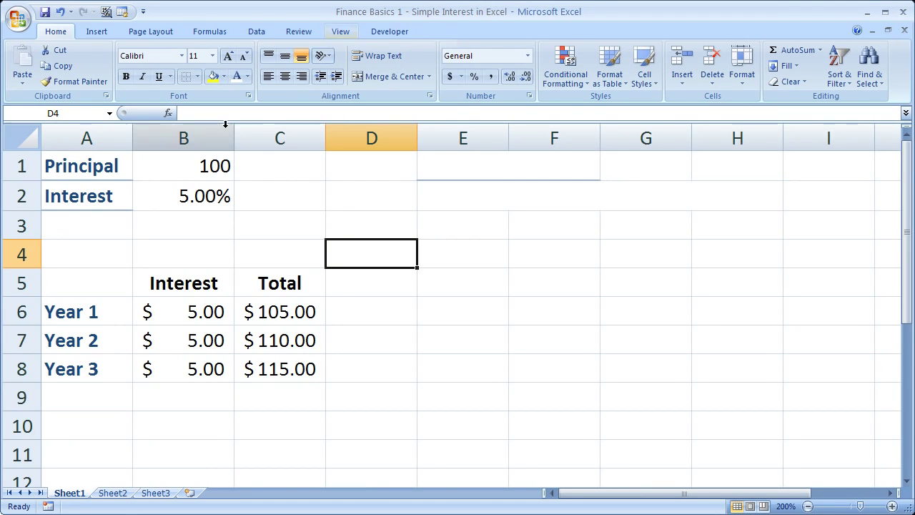
Examine the principal and interest rate inputs, and the Year 1 interest and total formulas in row 6
{"action": "left_click", "coordinate": [182, 170]}
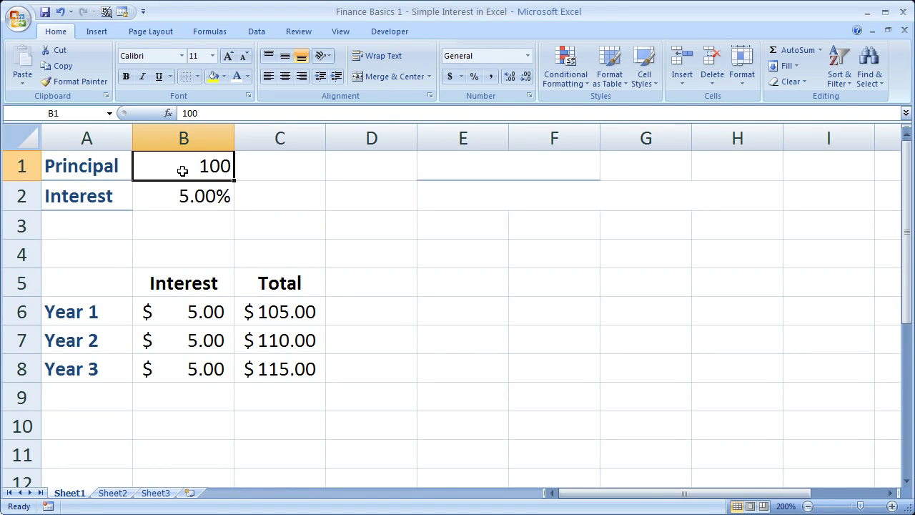
{"action": "left_click", "coordinate": [186, 201]}
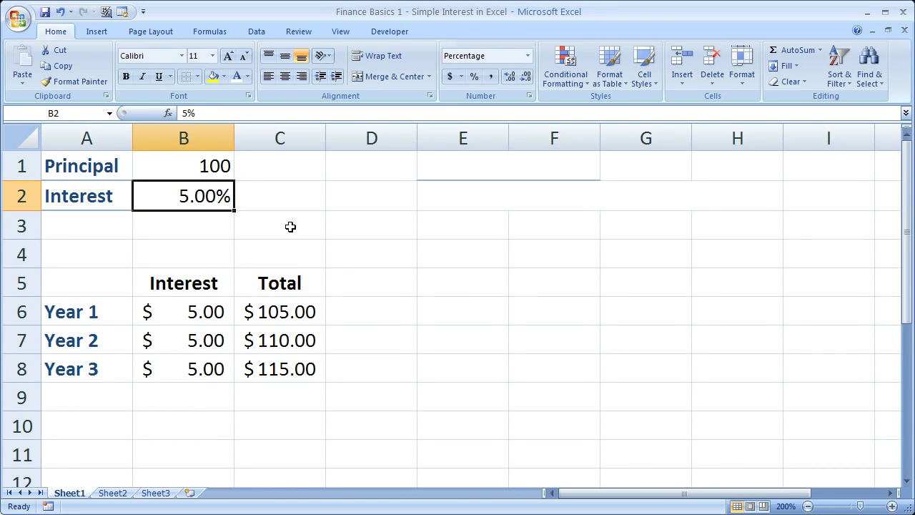
{"action": "left_click", "coordinate": [180, 168]}
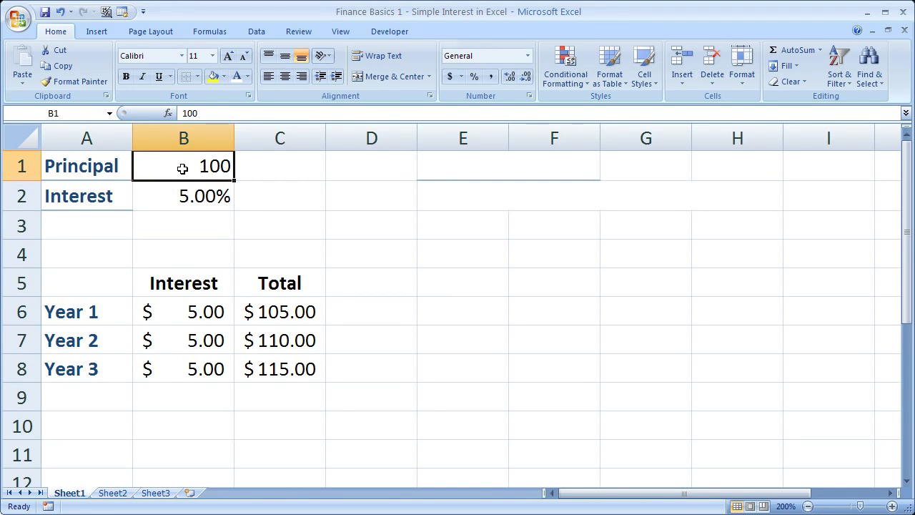
{"action": "left_click", "coordinate": [116, 312]}
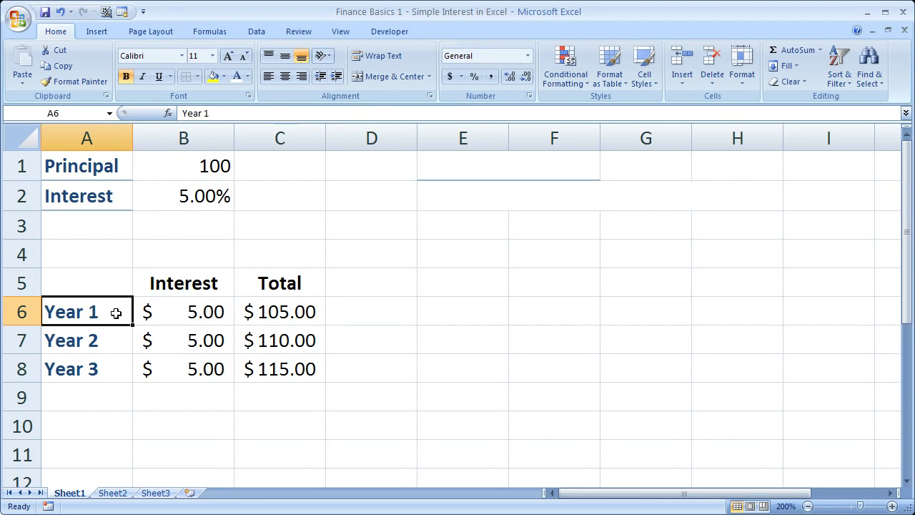
{"action": "left_click", "coordinate": [195, 312]}
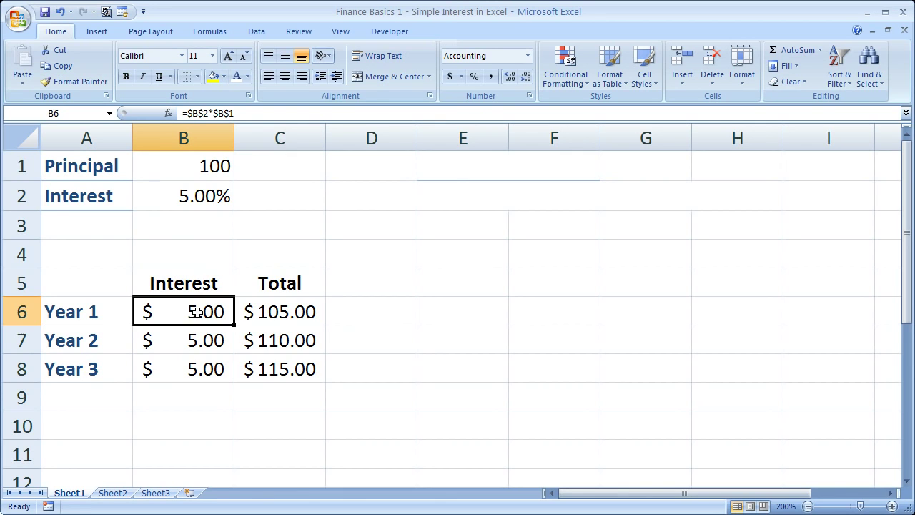
{"action": "left_click", "coordinate": [285, 312]}
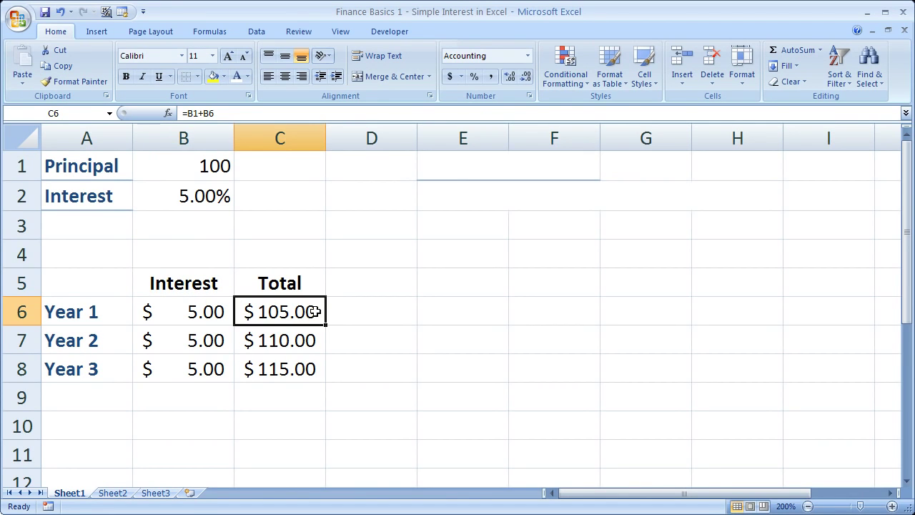
{"action": "left_click", "coordinate": [110, 338]}
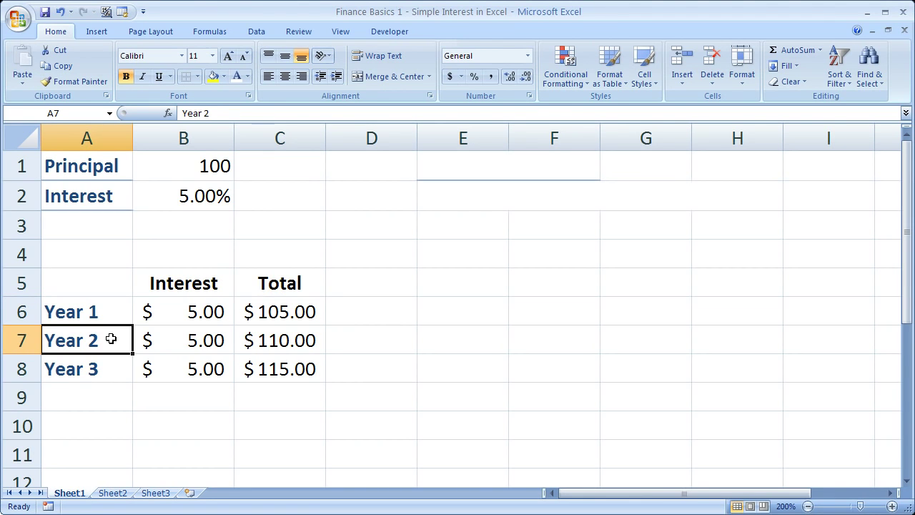
{"action": "left_click", "coordinate": [270, 311]}
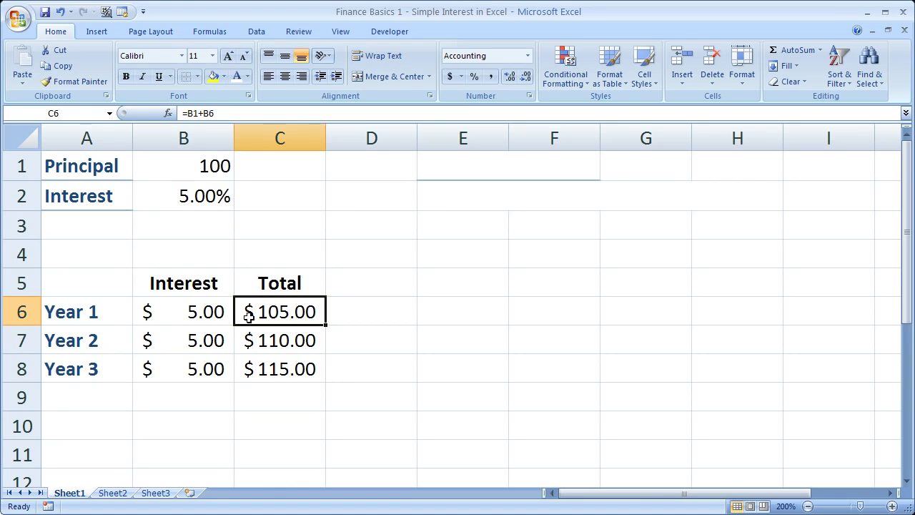
{"action": "left_click", "coordinate": [98, 341]}
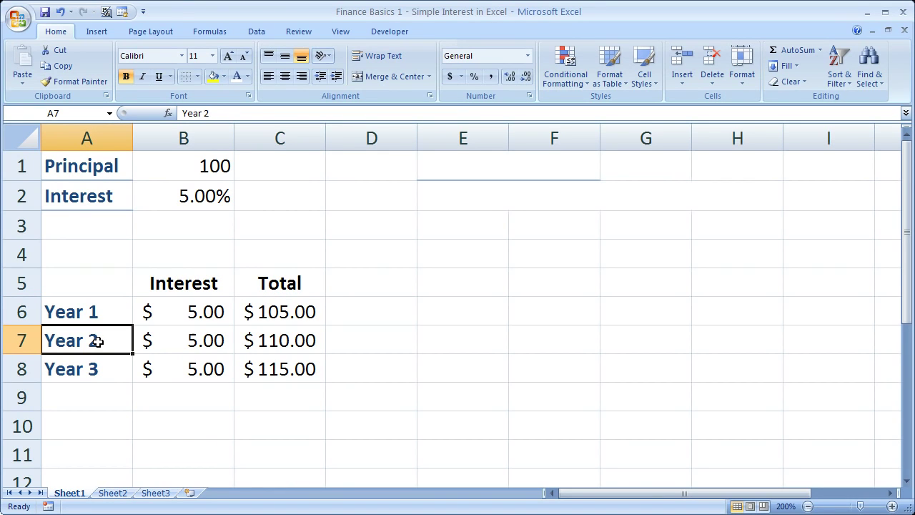
Compare the interest formulas for Years 1 to 3 in B6:B8 with the principal in B1 and rate in B2
{"action": "left_click", "coordinate": [208, 341]}
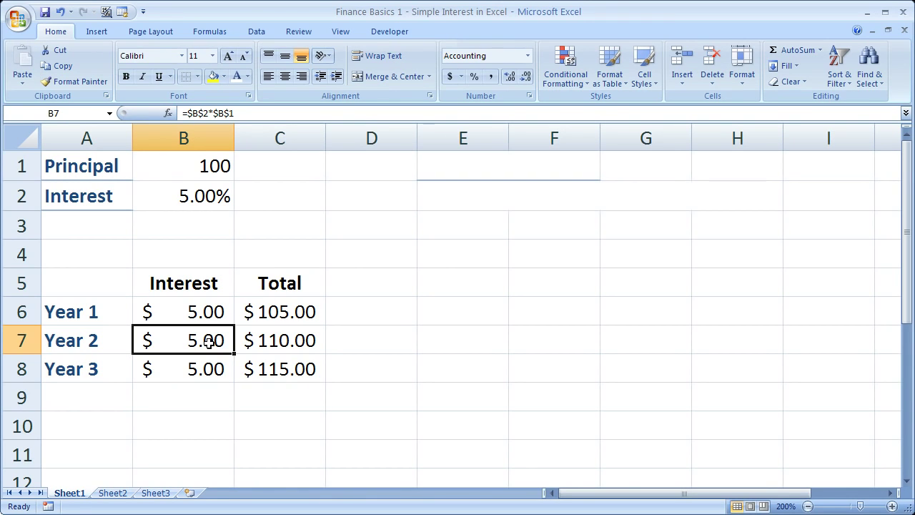
{"action": "left_click", "coordinate": [199, 169]}
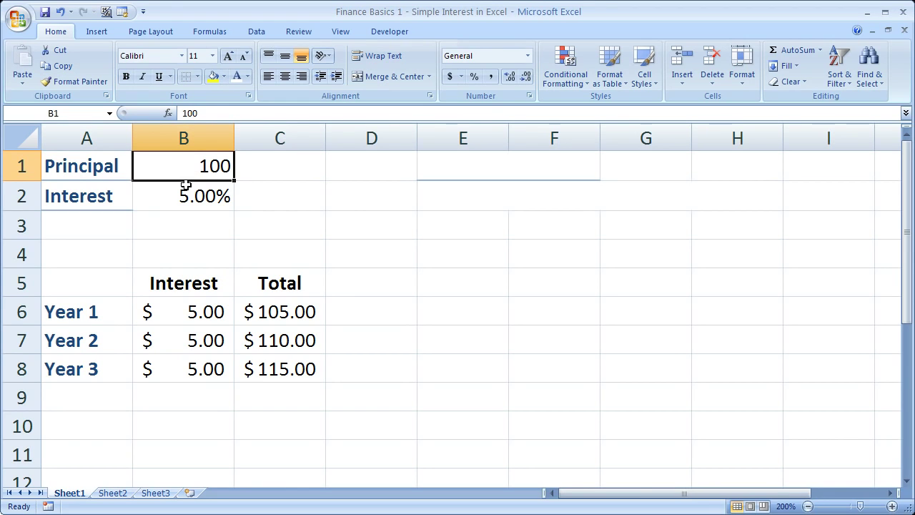
{"action": "left_click", "coordinate": [186, 194]}
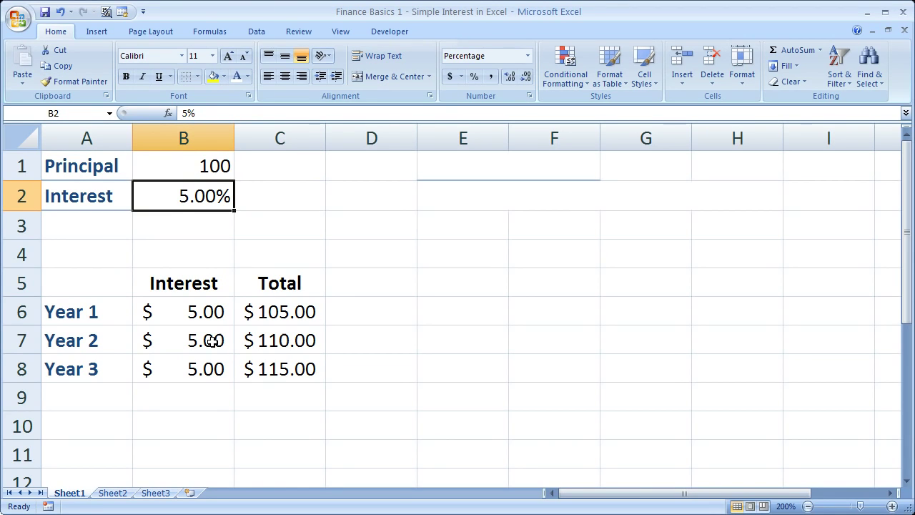
{"action": "left_click", "coordinate": [200, 314]}
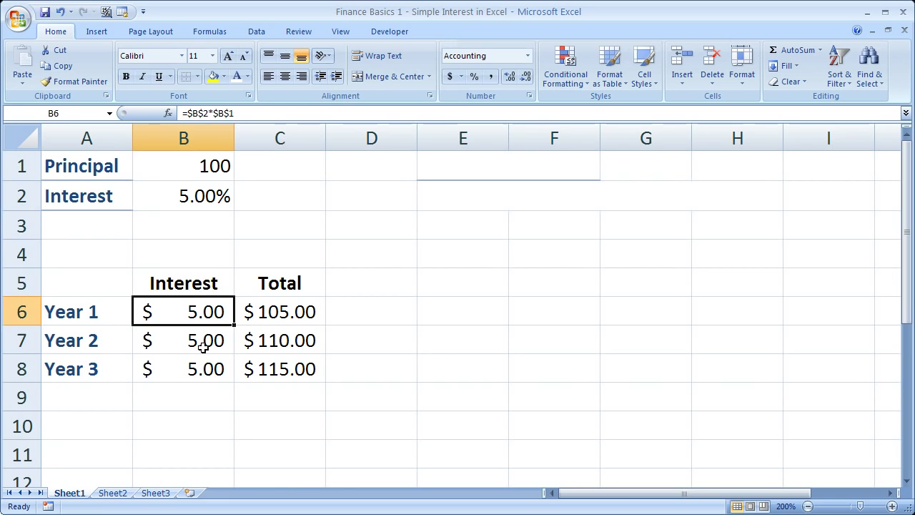
{"action": "left_click", "coordinate": [201, 345]}
{"action": "left_click", "coordinate": [201, 371]}
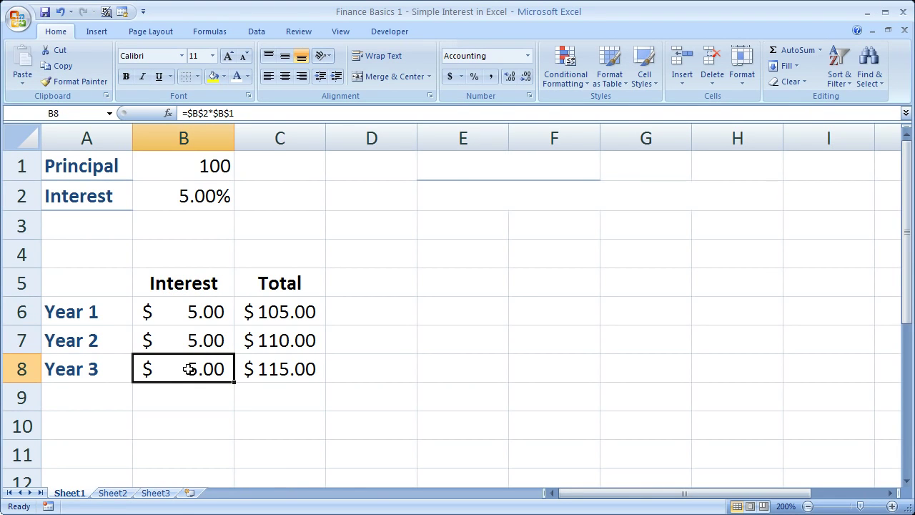
Examine the yearly totals in C6:C8 and trace the cell references in the Year 1 and Year 2 formulas
{"action": "left_click", "coordinate": [289, 312]}
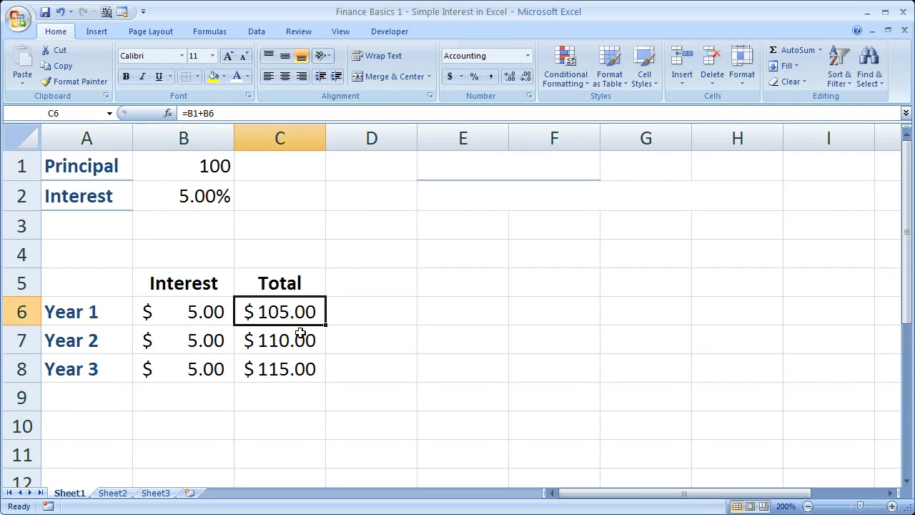
{"action": "left_click", "coordinate": [289, 340]}
{"action": "left_click", "coordinate": [297, 362]}
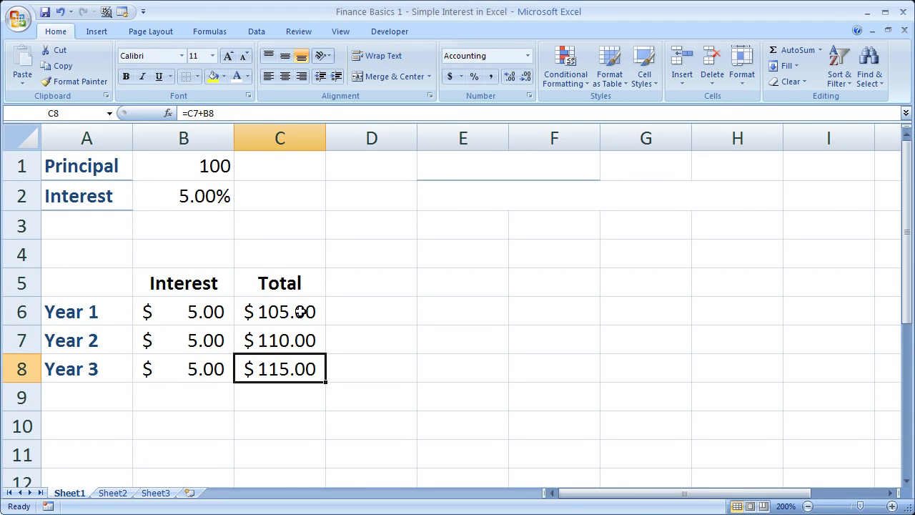
{"action": "left_click_drag", "start_coordinate": [302, 310], "coordinate": [293, 368]}
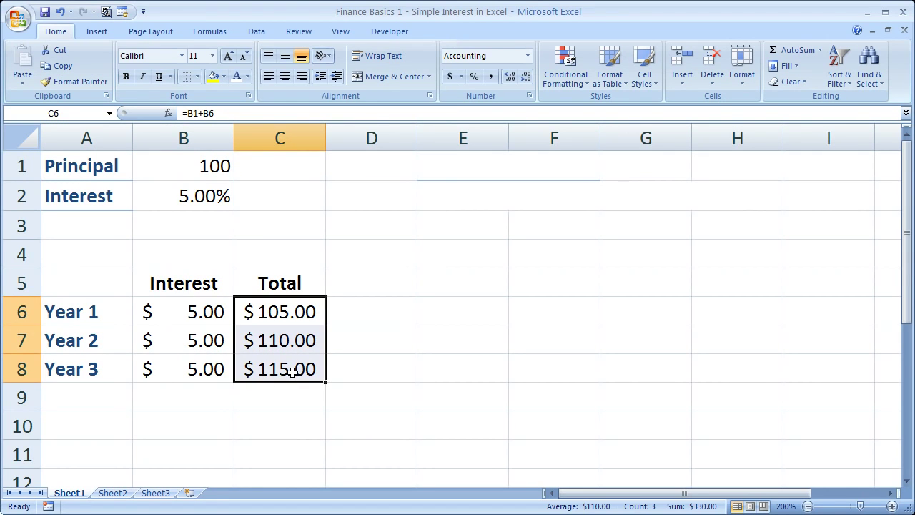
{"action": "double_click", "coordinate": [280, 311]}
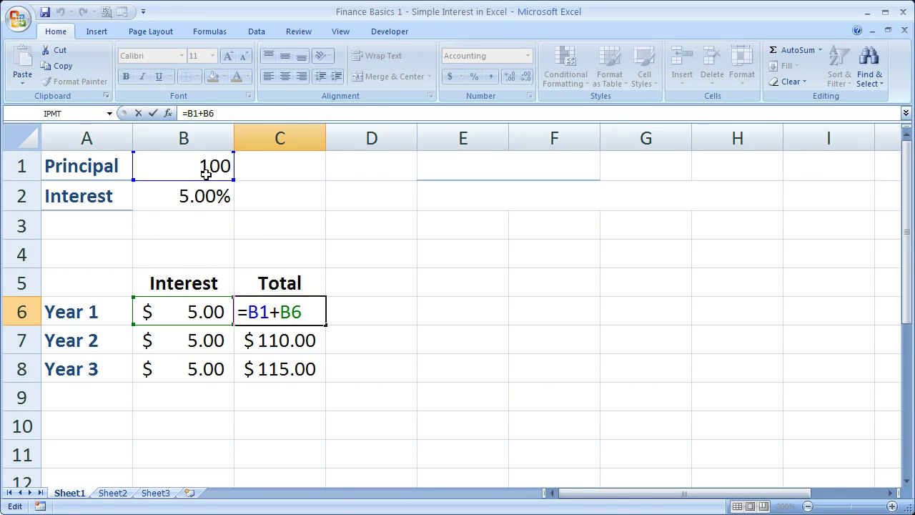
{"action": "key", "text": "ctrl+Return"}
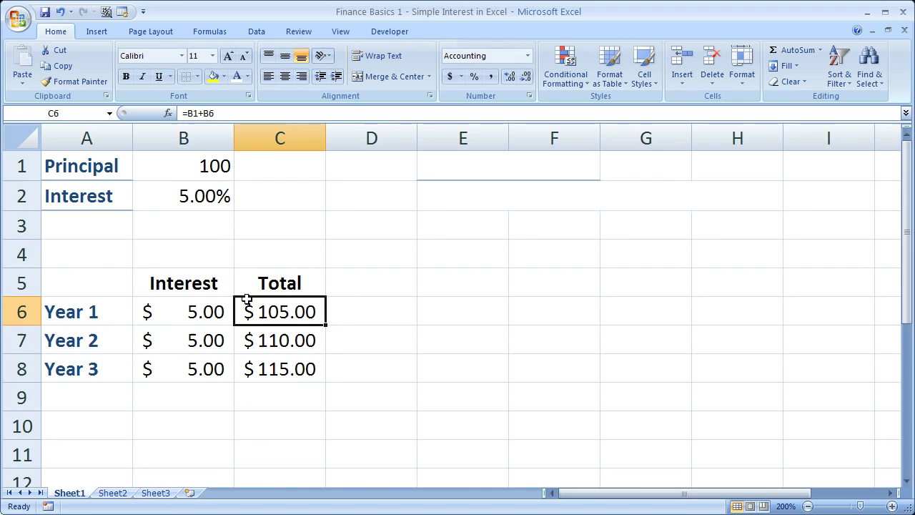
{"action": "double_click", "coordinate": [261, 340]}
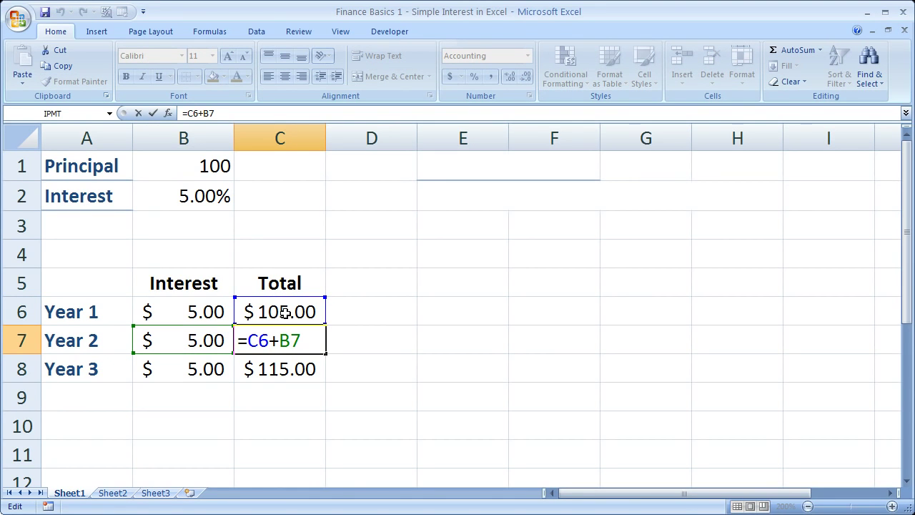
{"action": "key", "text": "ctrl+Return"}
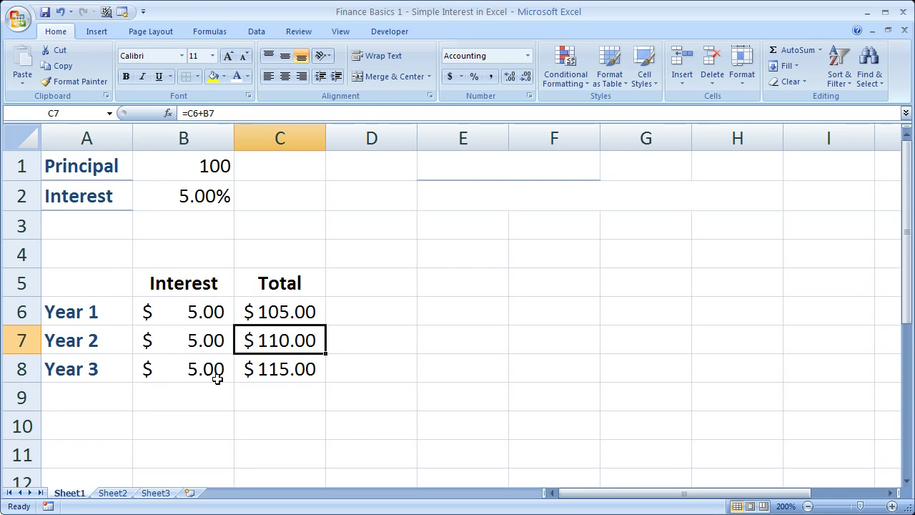
Fill the Year 3 interest and total formulas from B8:C8 down to row 11
{"action": "left_click_drag", "start_coordinate": [216, 369], "coordinate": [241, 369]}
{"action": "left_click_drag", "start_coordinate": [325, 382], "coordinate": [327, 467]}
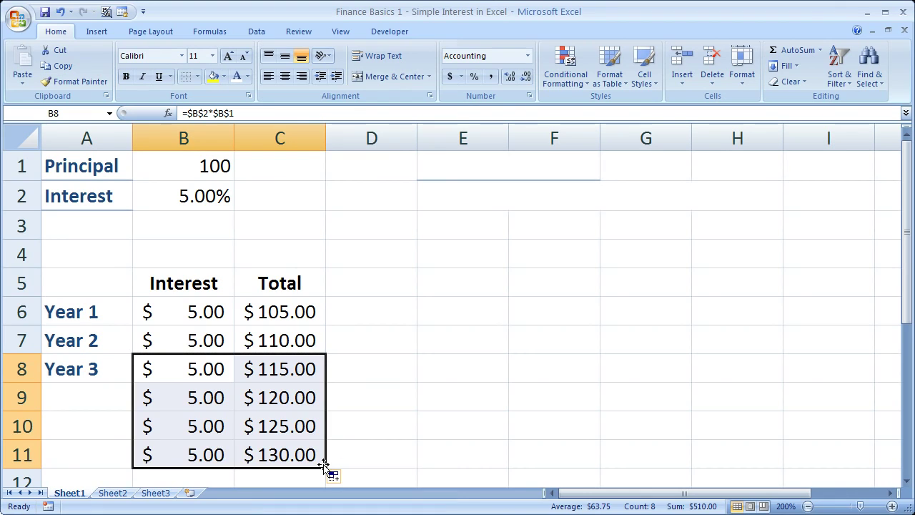
{"action": "left_click", "coordinate": [301, 461]}
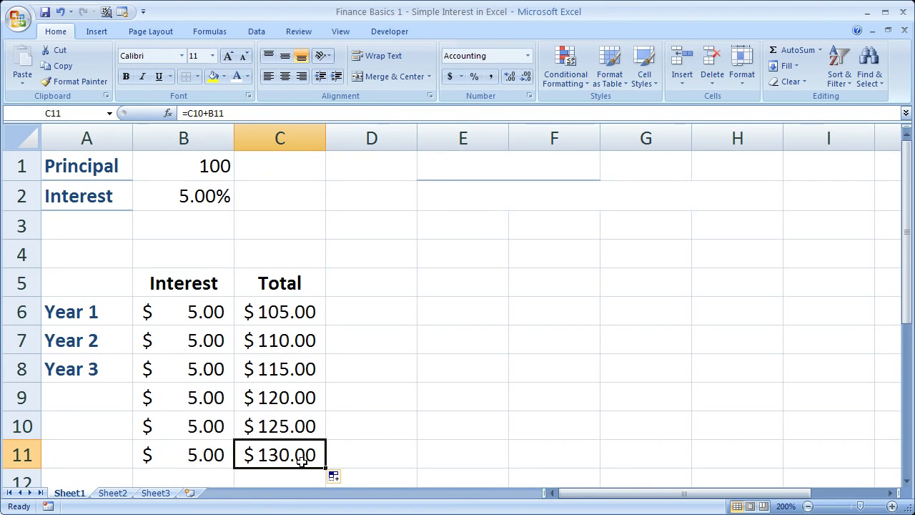
Inspect the interest column B6:B11, the absolute references in B6, and how the total formulas in C6:C8 accumulate interest
{"action": "left_click_drag", "start_coordinate": [198, 314], "coordinate": [195, 452]}
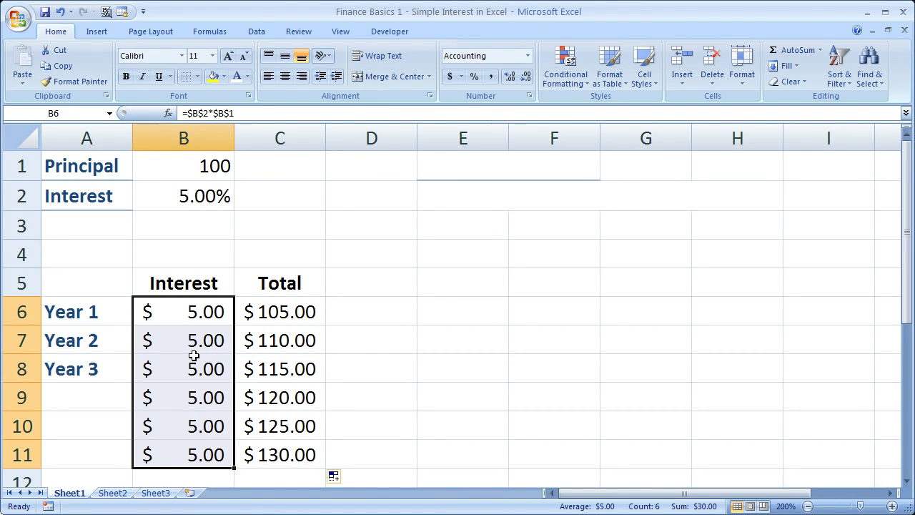
{"action": "left_click", "coordinate": [192, 310]}
{"action": "double_click", "coordinate": [192, 312]}
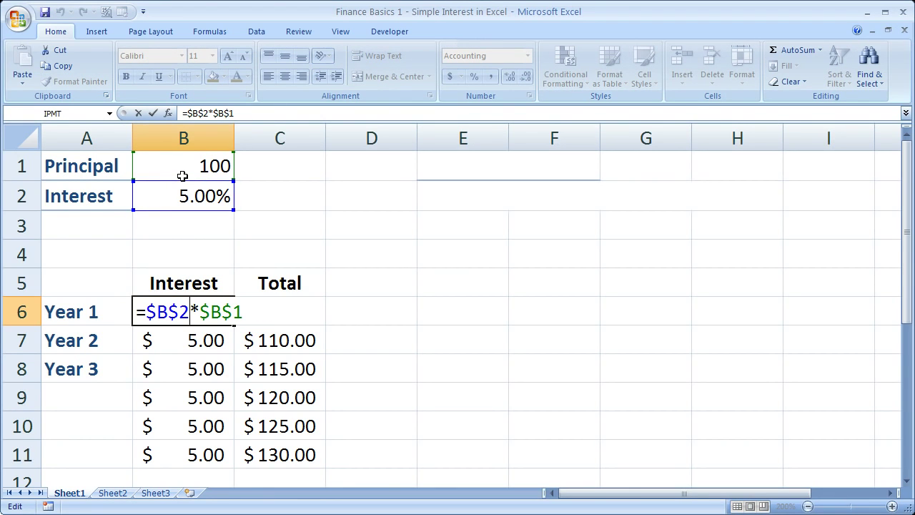
{"action": "key", "text": "Escape"}
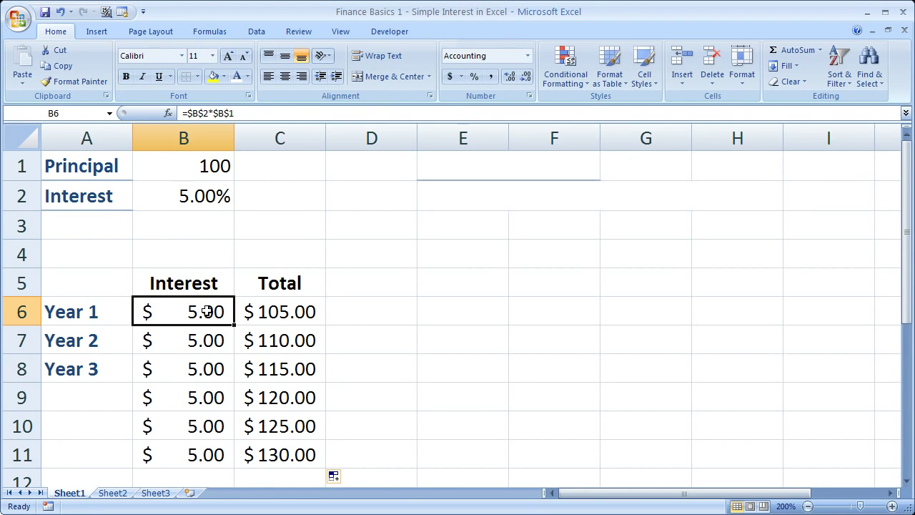
{"action": "left_click", "coordinate": [246, 312]}
{"action": "left_click", "coordinate": [220, 332]}
{"action": "left_click", "coordinate": [263, 322]}
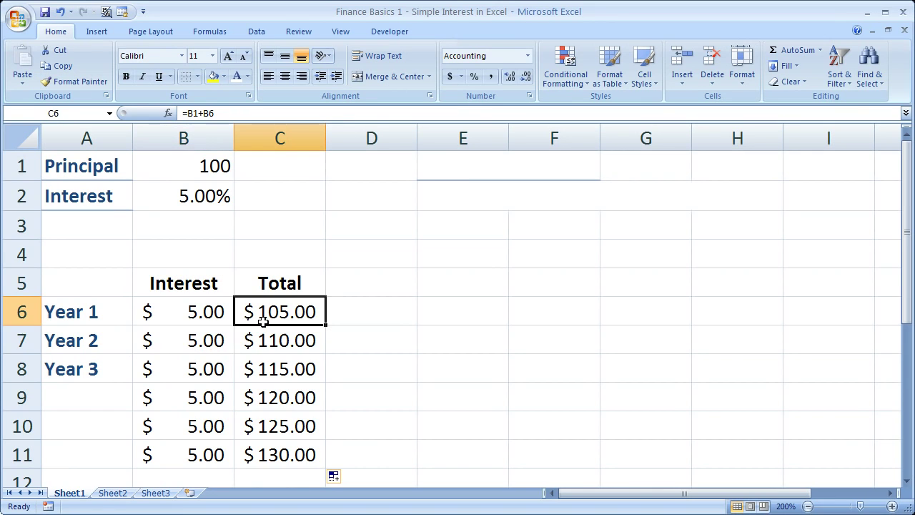
{"action": "left_click", "coordinate": [260, 342]}
{"action": "left_click", "coordinate": [218, 369]}
{"action": "double_click", "coordinate": [270, 373]}
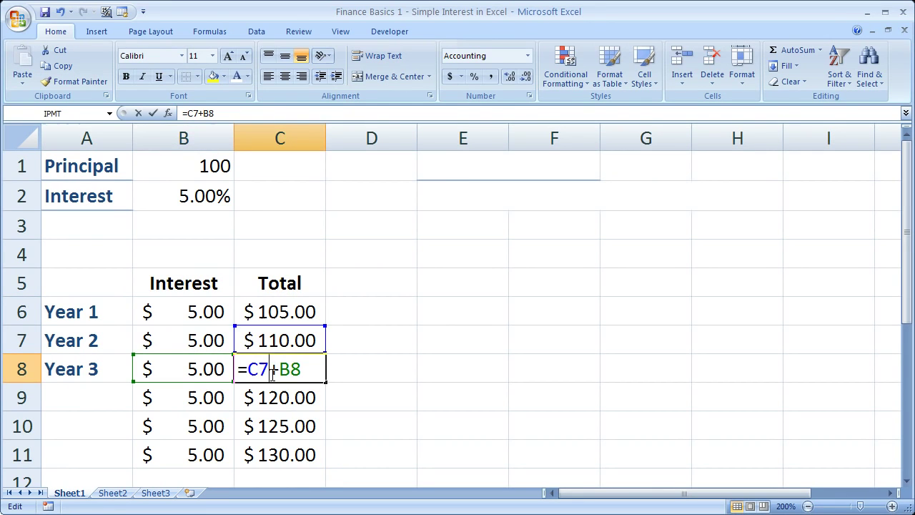
{"action": "key", "text": "Escape"}
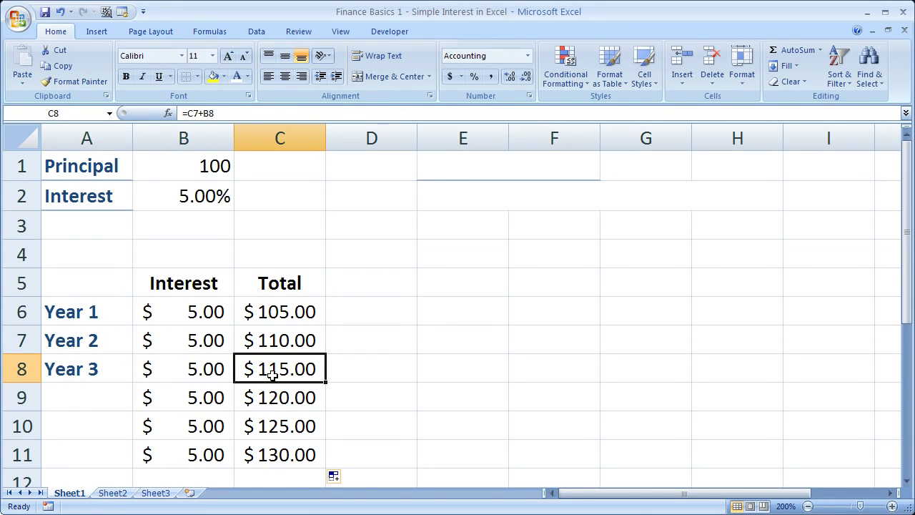
Clear the extra interest and total formulas from B9:C11
{"action": "left_click_drag", "start_coordinate": [198, 399], "coordinate": [266, 453]}
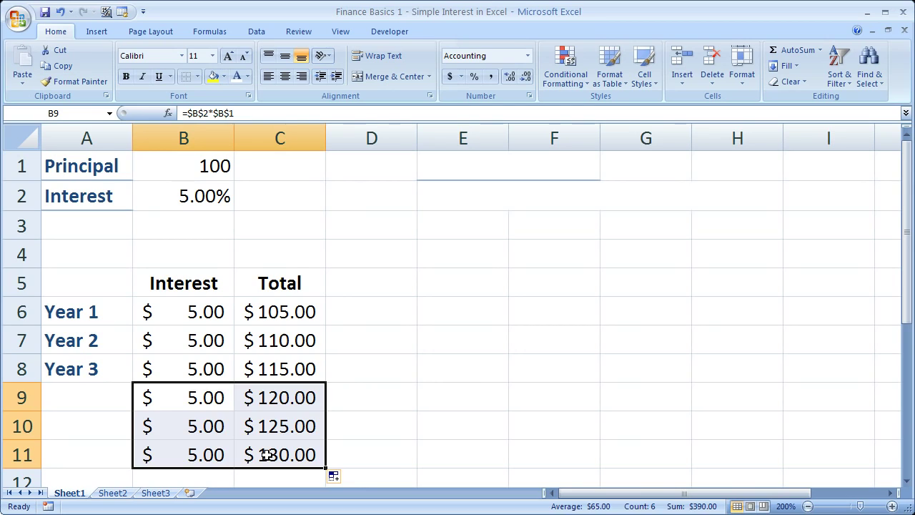
{"action": "key", "text": "Delete"}
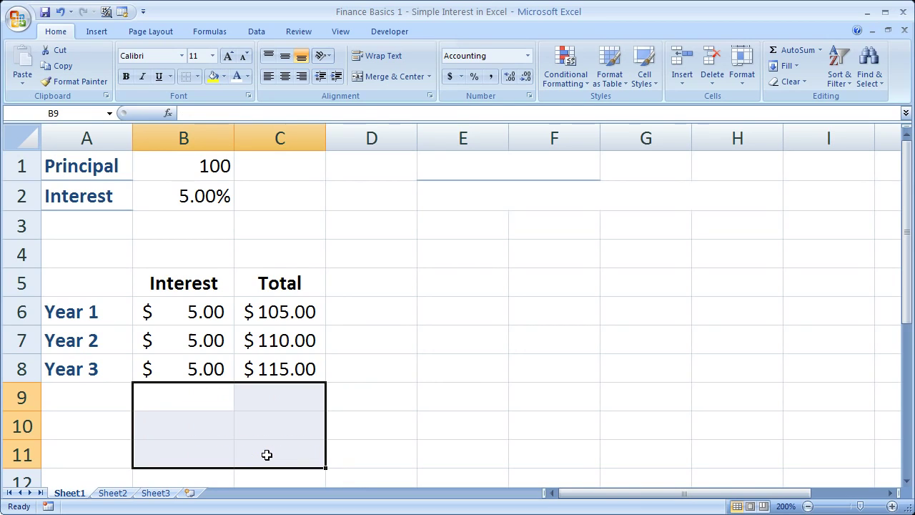
Review the FV function syntax in E2 and inspect the existing FV formula in E4
{"action": "left_click", "coordinate": [406, 253]}
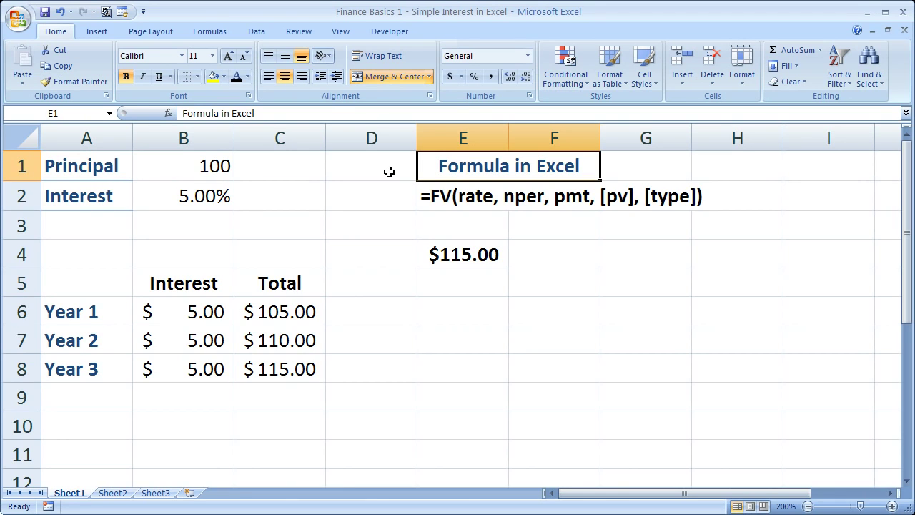
{"action": "left_click", "coordinate": [451, 198]}
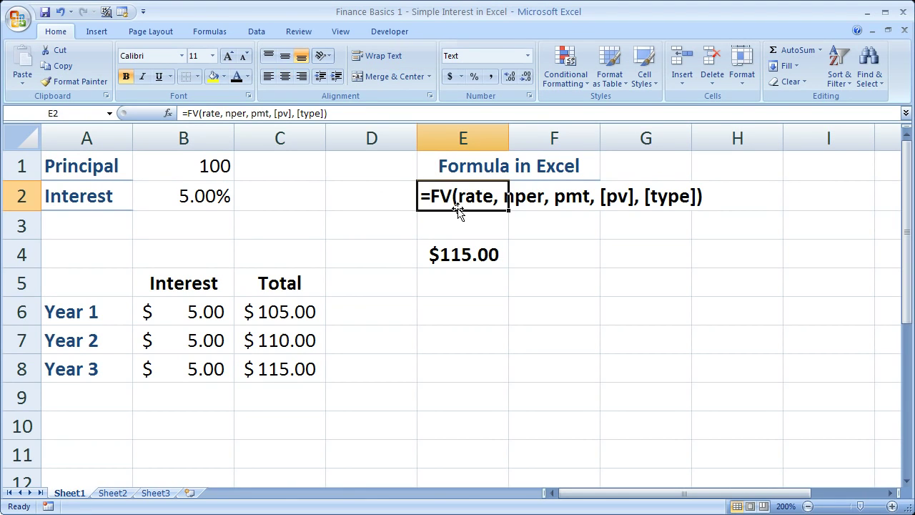
{"action": "left_click_drag", "start_coordinate": [445, 193], "coordinate": [706, 193]}
{"action": "left_click", "coordinate": [554, 224]}
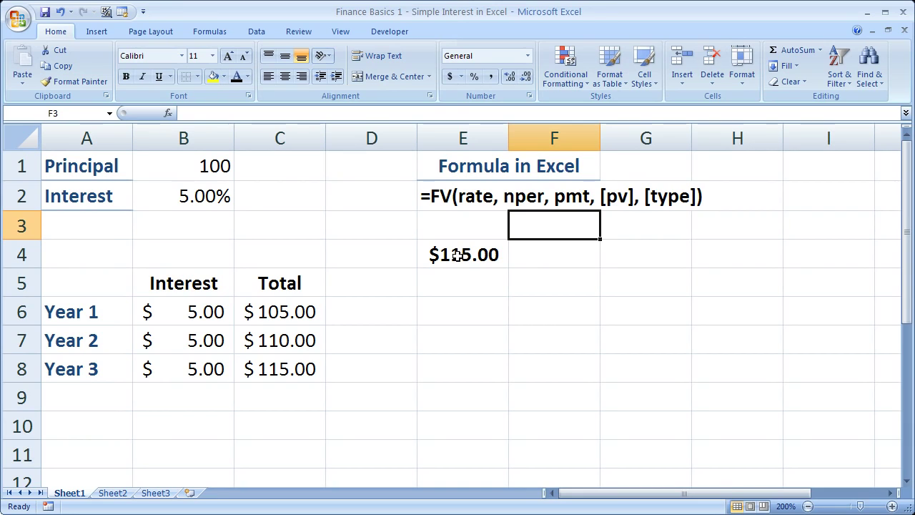
{"action": "double_click", "coordinate": [452, 258]}
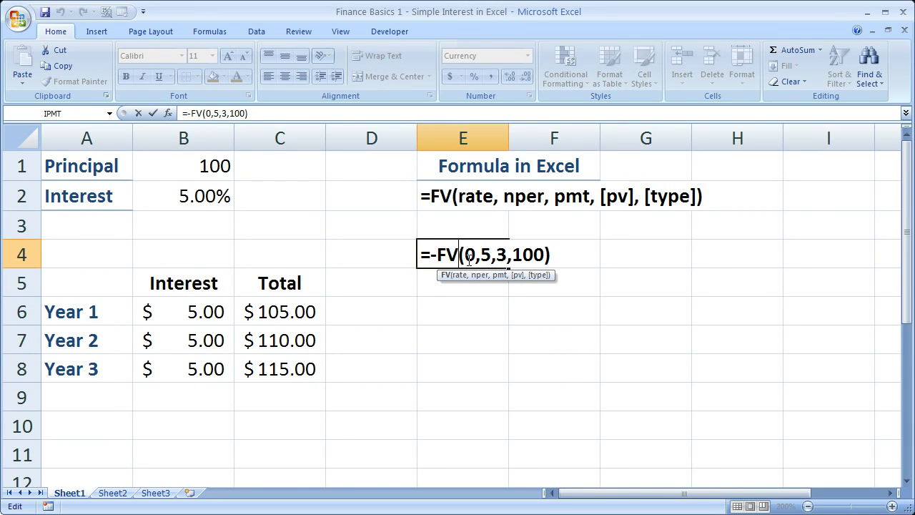
{"action": "left_click_drag", "start_coordinate": [430, 255], "coordinate": [551, 255]}
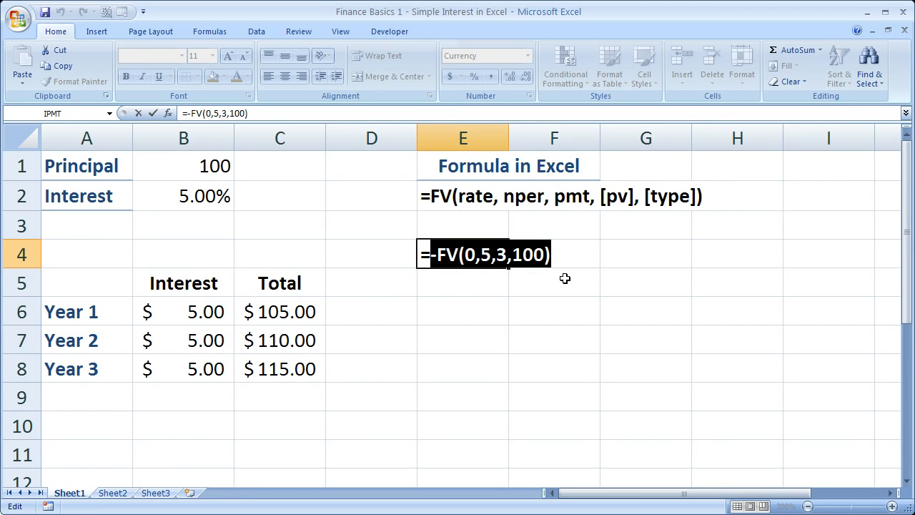
{"action": "key", "text": "Escape"}
Enter the formula =FV(0,3,5,100) in E5 with rate 0, 3 periods, payment 5 and present value 100
{"action": "left_click", "coordinate": [465, 288]}
{"action": "type", "text": "="}
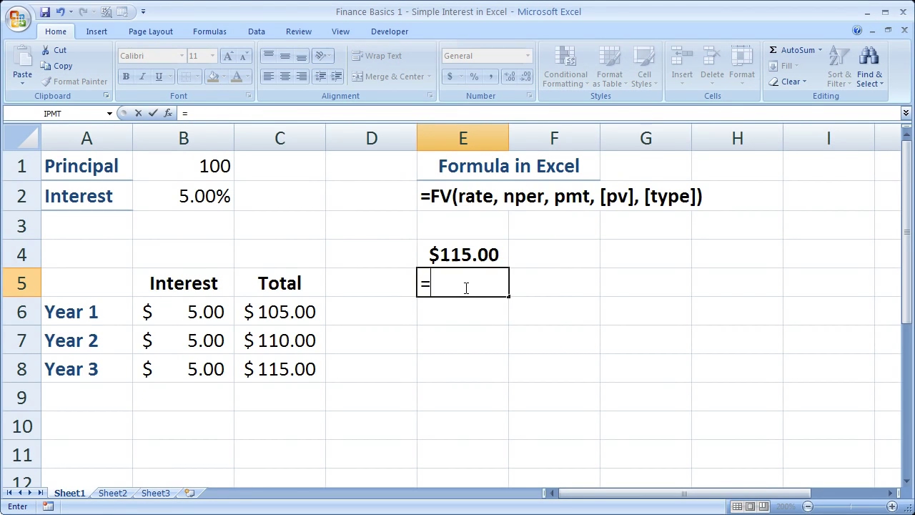
{"action": "type", "text": "fv"}
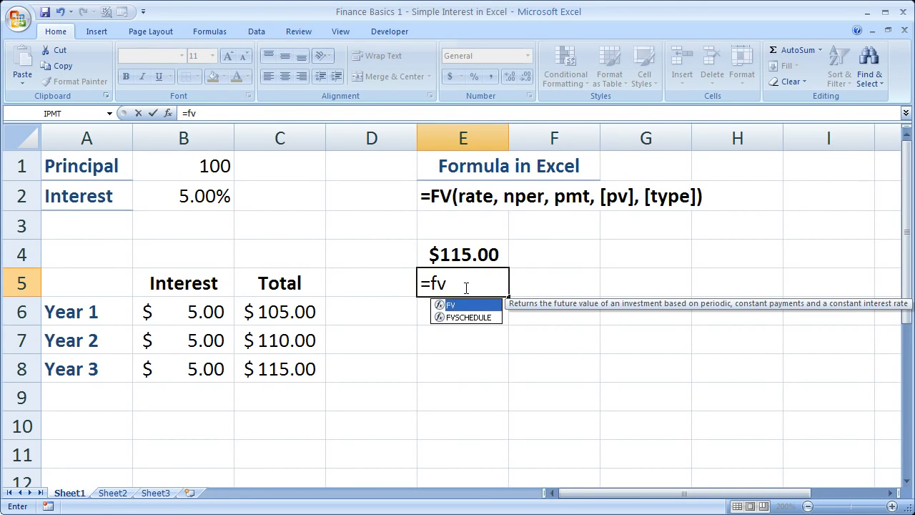
{"action": "type", "text": "("}
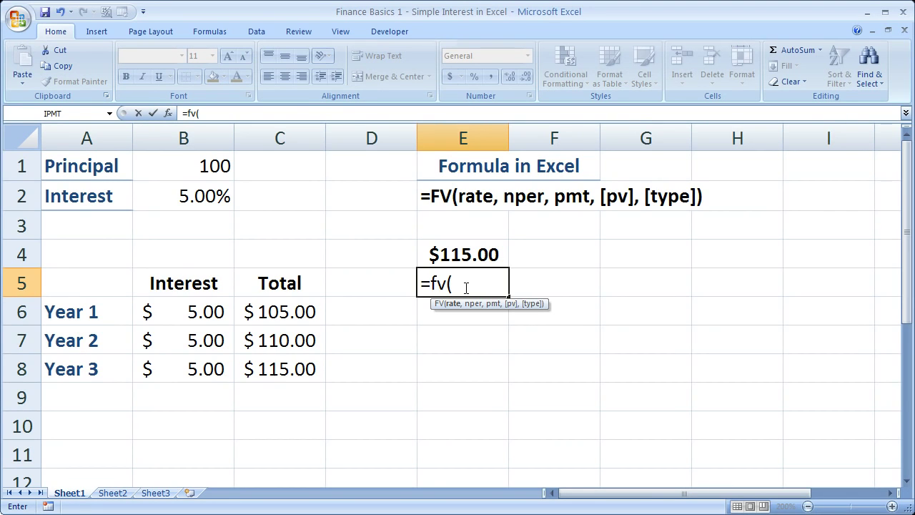
{"action": "type", "text": "0"}
{"action": "type", "text": ","}
{"action": "type", "text": "3"}
{"action": "type", "text": ","}
{"action": "type", "text": "5"}
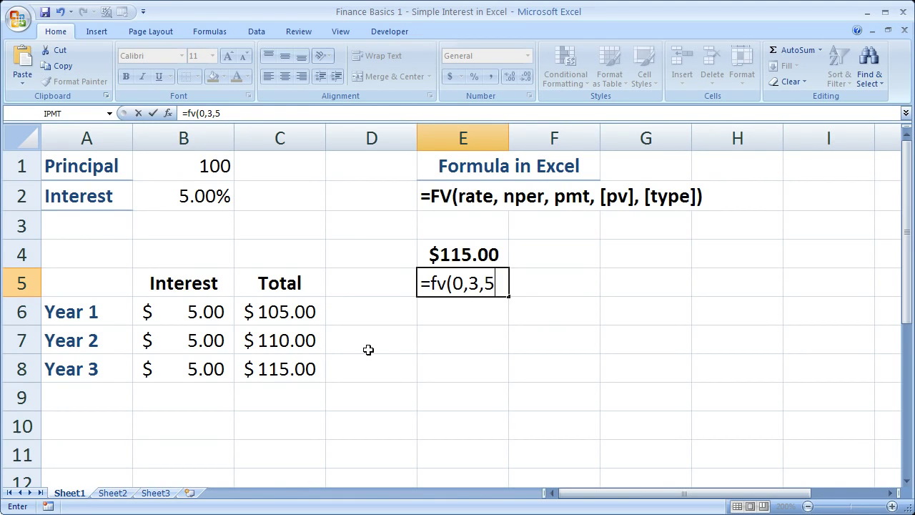
{"action": "type", "text": ","}
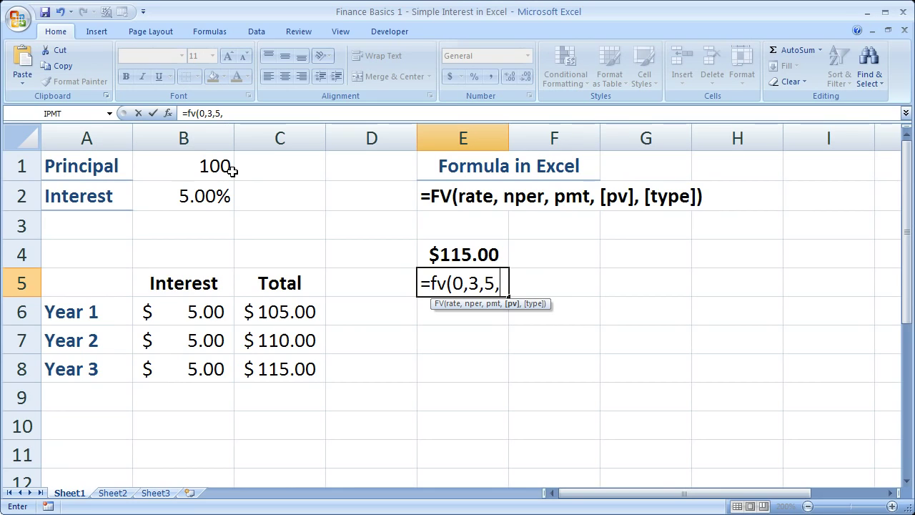
{"action": "type", "text": "100"}
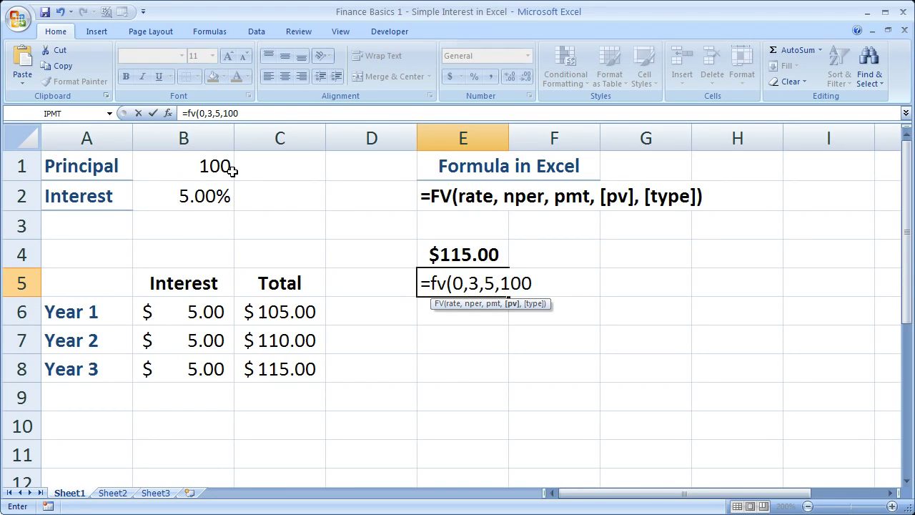
{"action": "key", "text": "Return"}
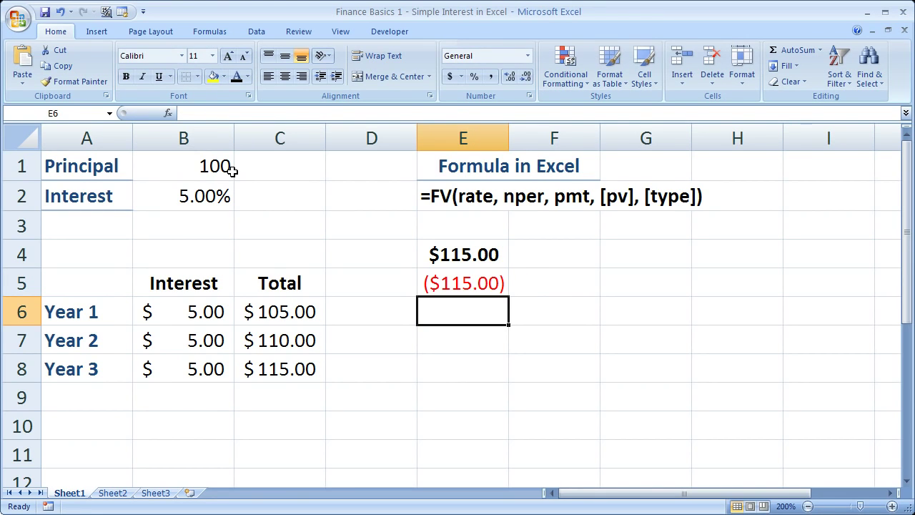
Negate the FV formula in E5 by changing it to =-FV(0,3,5,100)
{"action": "left_click", "coordinate": [454, 284]}
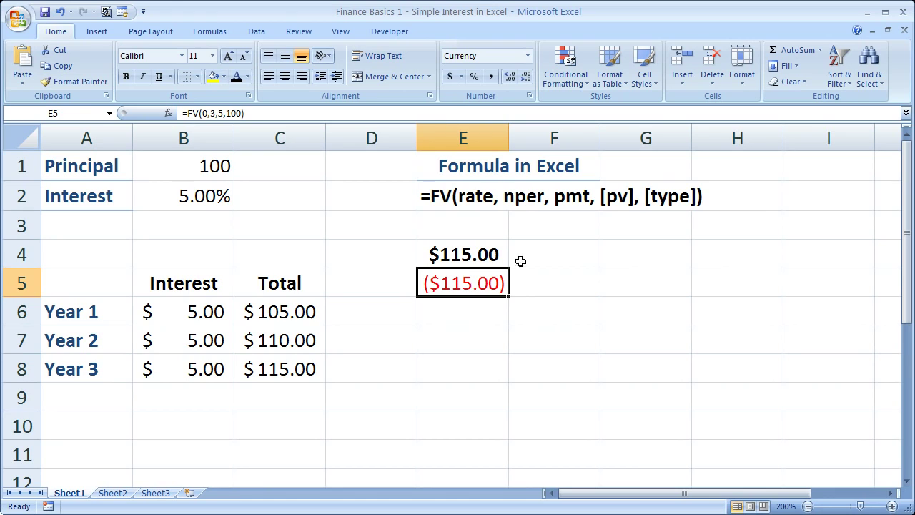
{"action": "double_click", "coordinate": [440, 288]}
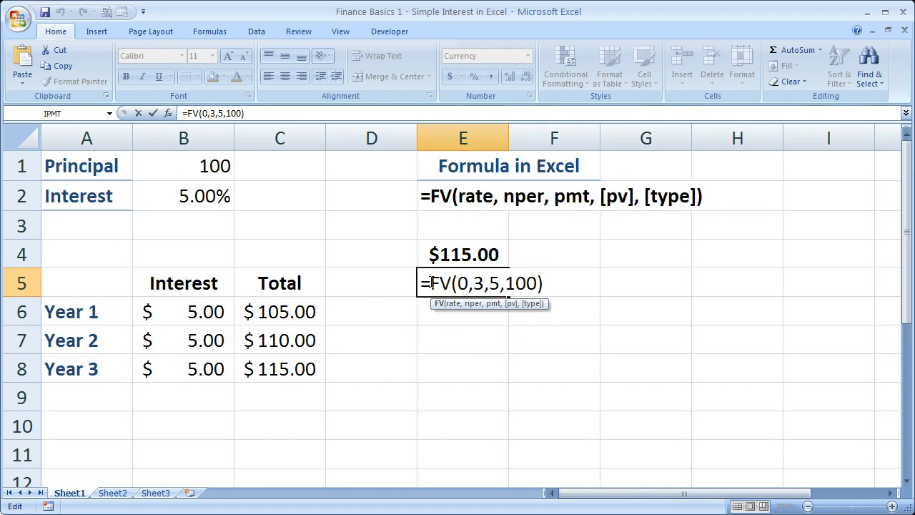
{"action": "key", "text": "Left"}
{"action": "type", "text": "-"}
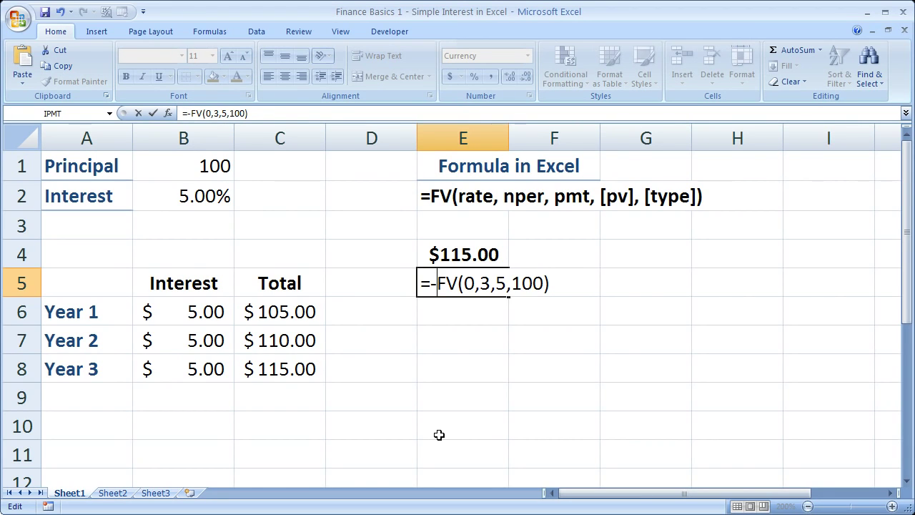
{"action": "key", "text": "Return"}
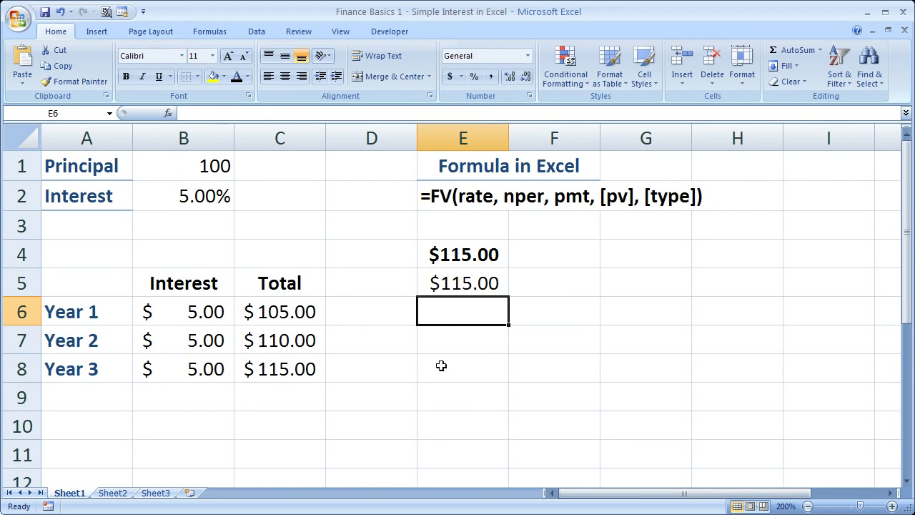
Examine the minus sign and arguments of the FV formula in E5 and compare it with the yearly table in B5:C8
{"action": "left_click", "coordinate": [458, 284]}
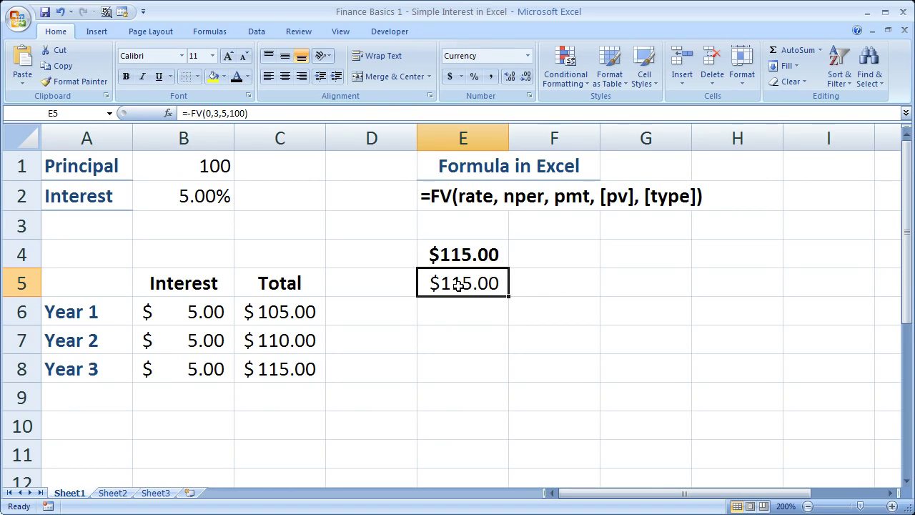
{"action": "double_click", "coordinate": [458, 285]}
{"action": "left_click", "coordinate": [509, 285]}
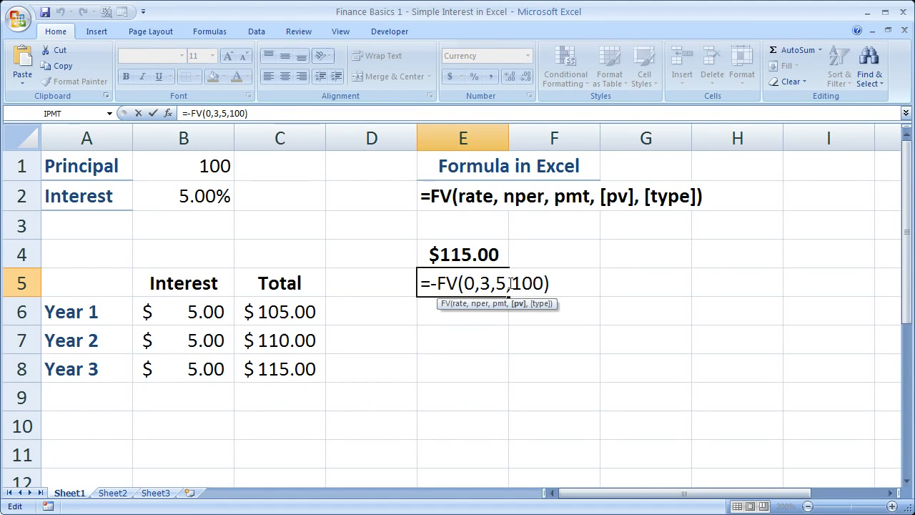
{"action": "left_click", "coordinate": [437, 286]}
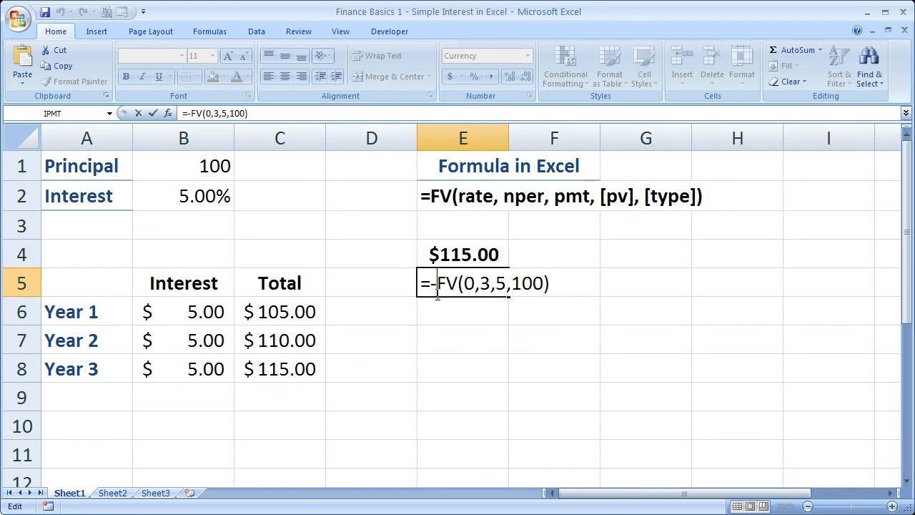
{"action": "key", "text": "Return"}
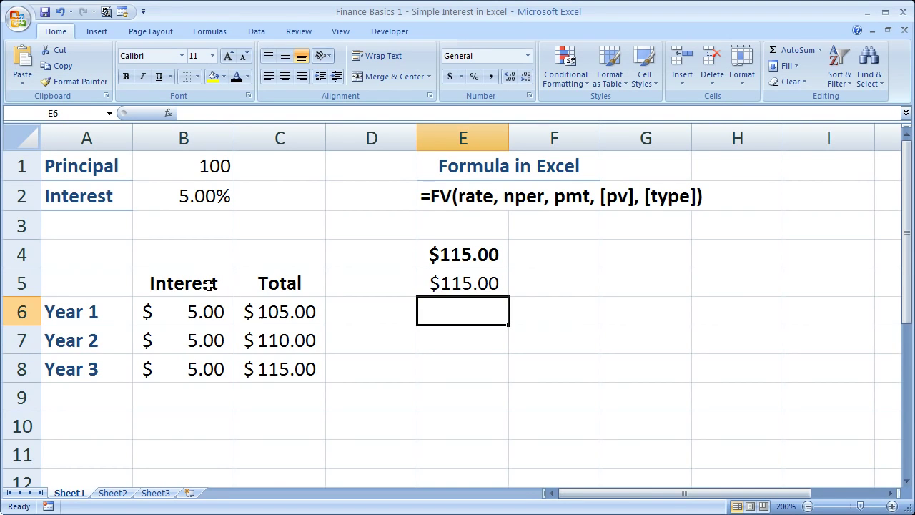
{"action": "left_click_drag", "start_coordinate": [207, 286], "coordinate": [268, 365]}
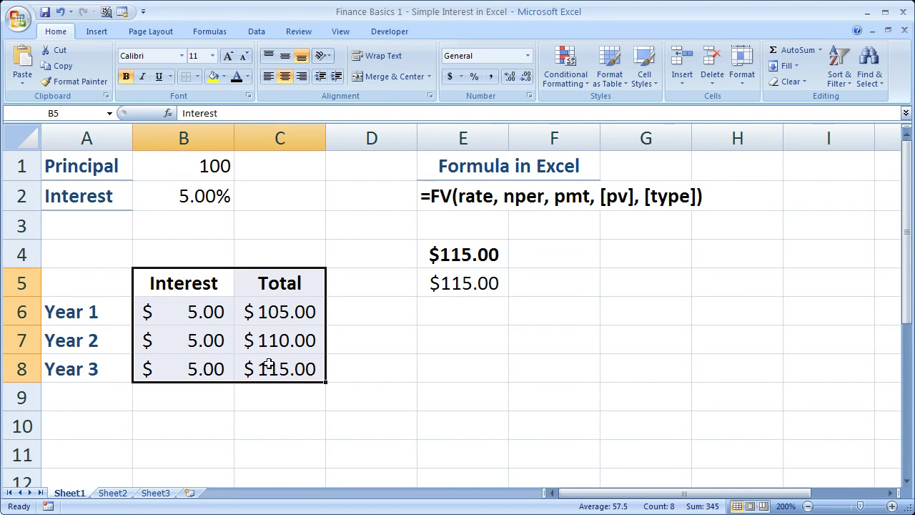
{"action": "left_click", "coordinate": [443, 312]}
{"action": "left_click", "coordinate": [450, 283]}
{"action": "double_click", "coordinate": [450, 283]}
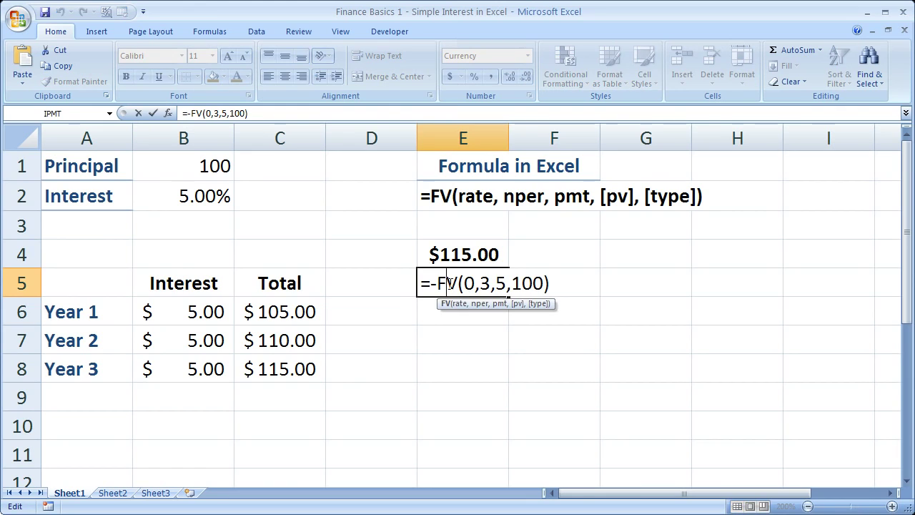